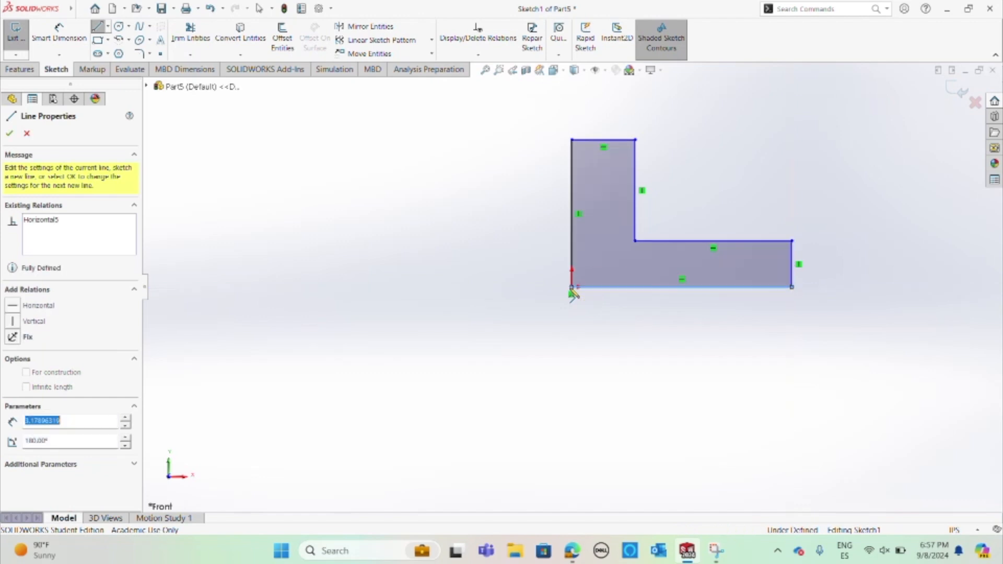
Step: Finish drawing lines and dimension the L-shaped profile's bottom edge to 2 in
left_click(10, 134)
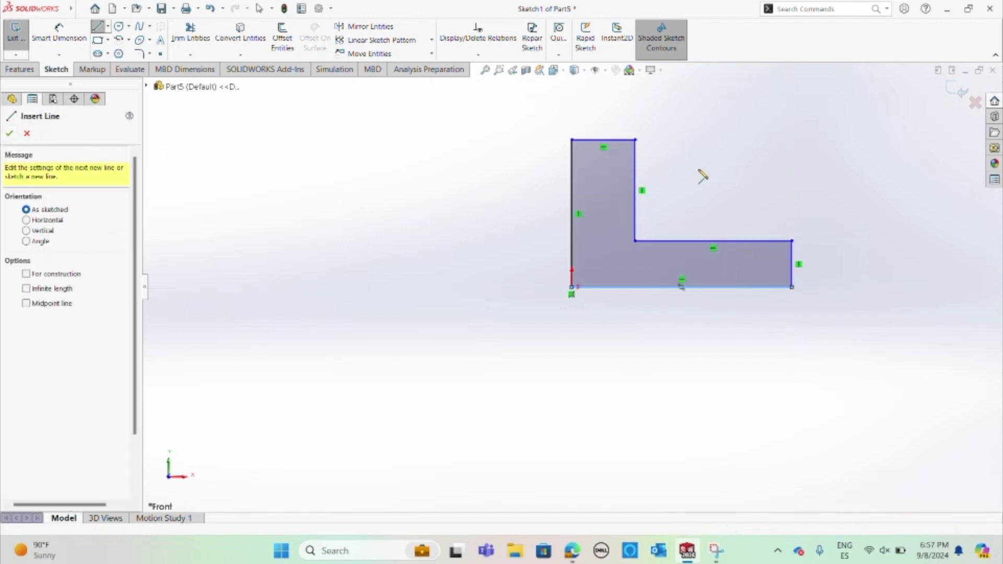
key("f")
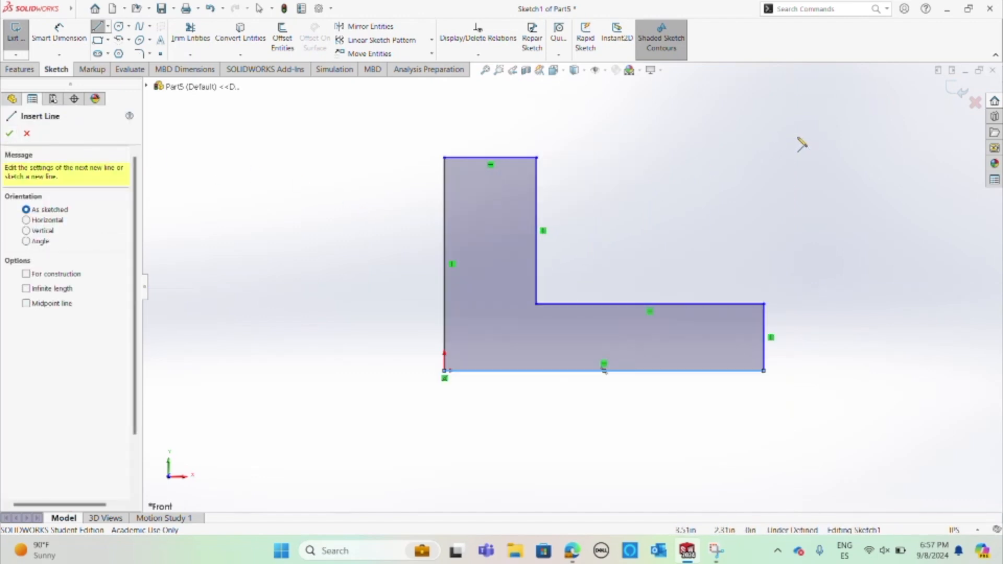
left_click(59, 33)
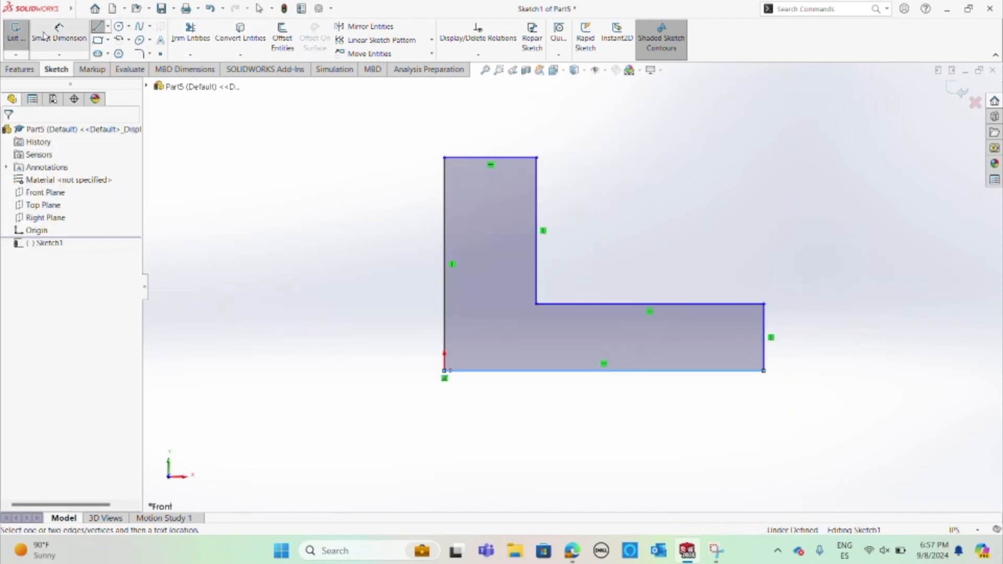
left_click(638, 371)
left_click(606, 431)
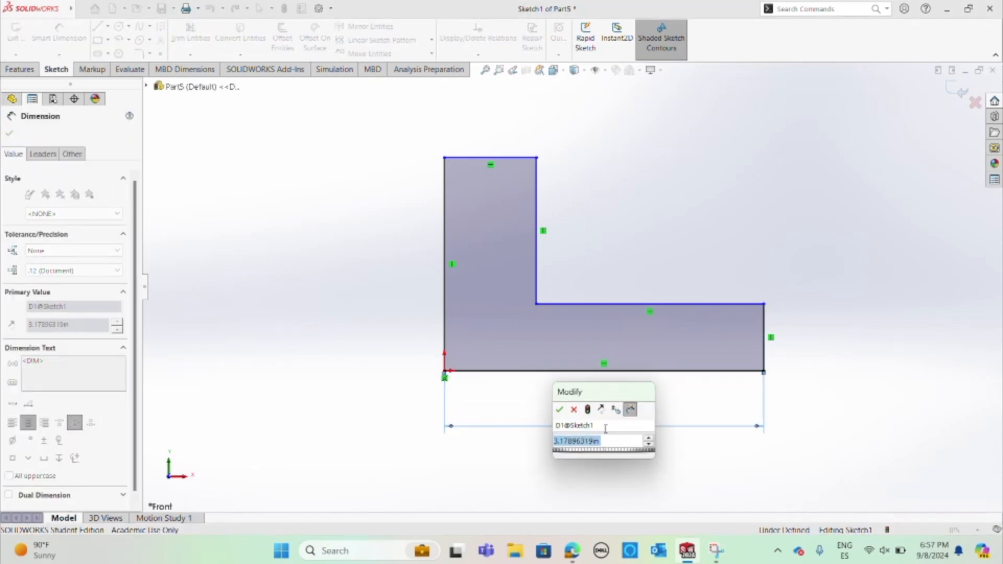
type("2")
key("Return")
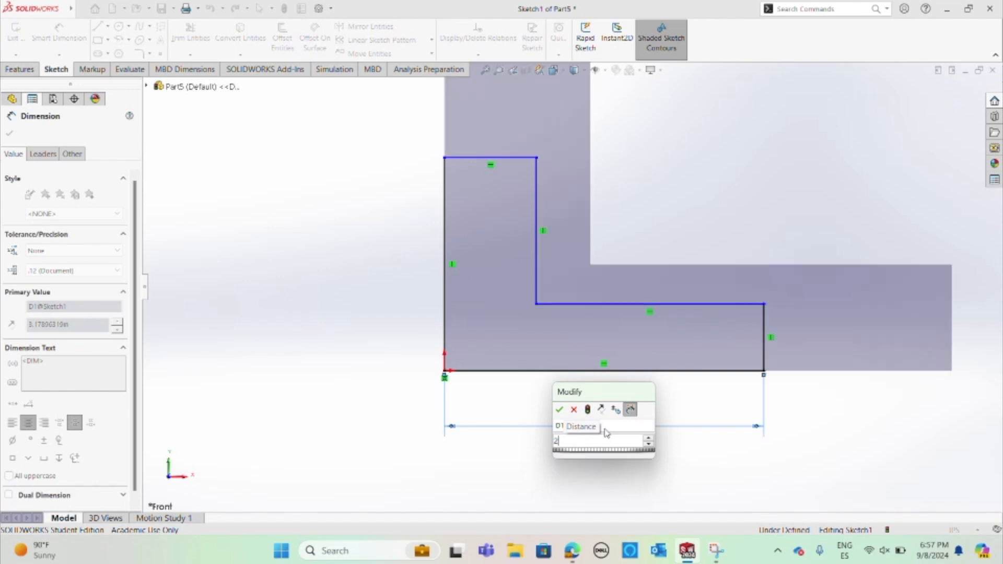
Step: Dimension the full-height vertical edge of the L-shaped profile to 1.2 in
left_click(448, 236)
left_click(371, 264)
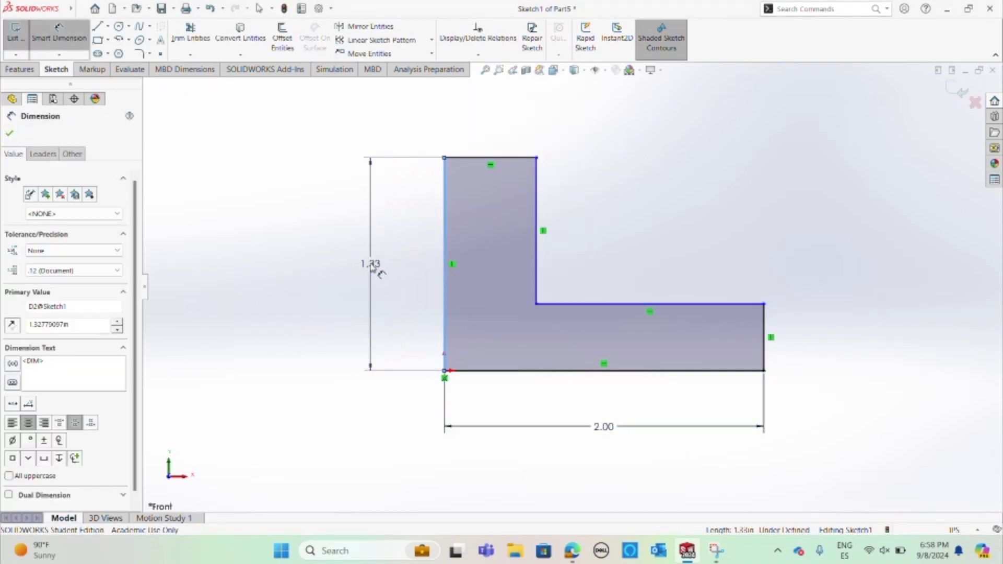
type("1.2")
key("Return")
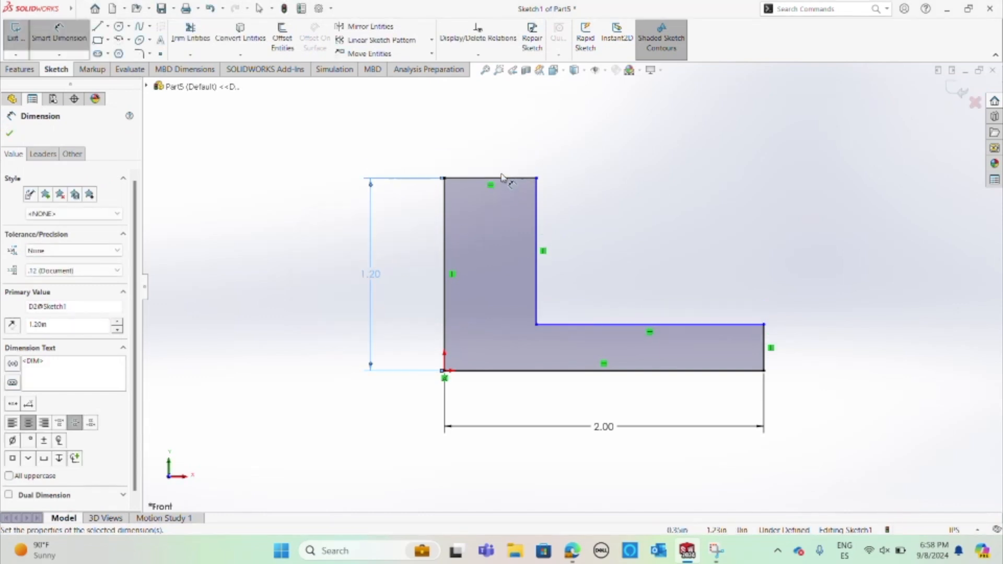
Step: Dimension the profile's short top edge and the short vertical end edge of its base to 0.5 in each
left_click(501, 178)
left_click(487, 144)
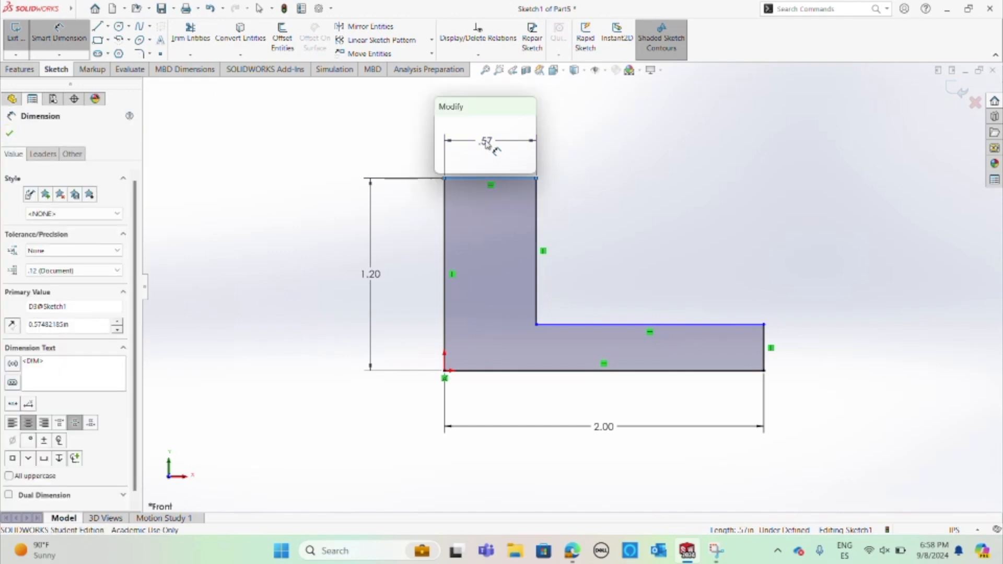
type(".5")
key("Return")
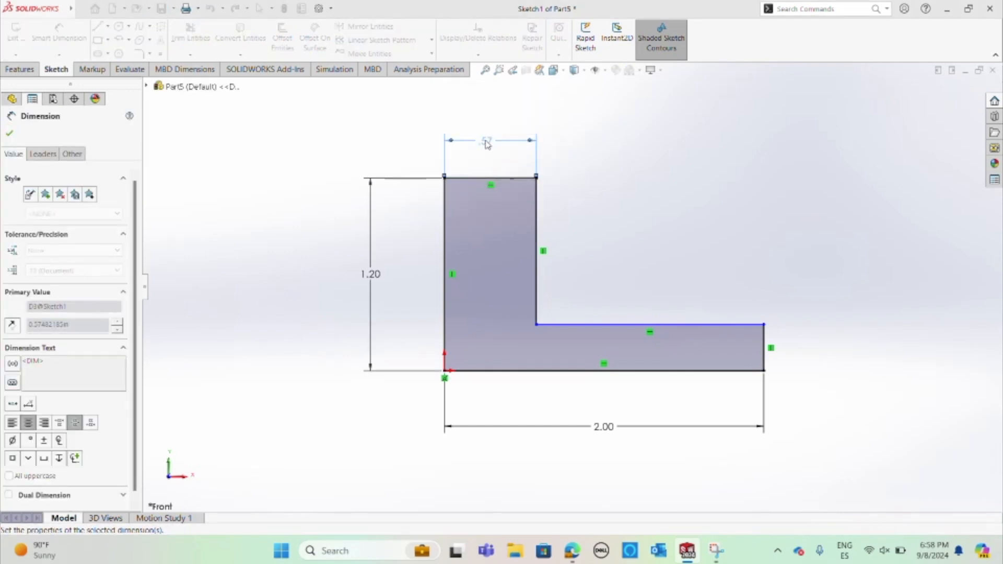
left_click(765, 348)
left_click(862, 347)
type("0.5")
key("Return")
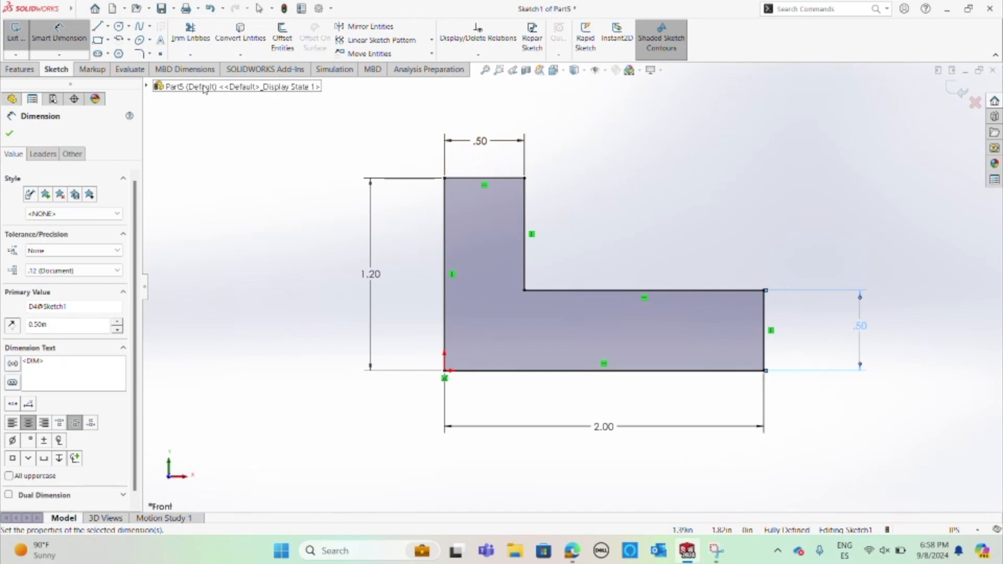
Step: Extrude the L-shaped profile as a blind boss 1.5 in deep in the reversed direction
left_click(19, 69)
left_click(28, 44)
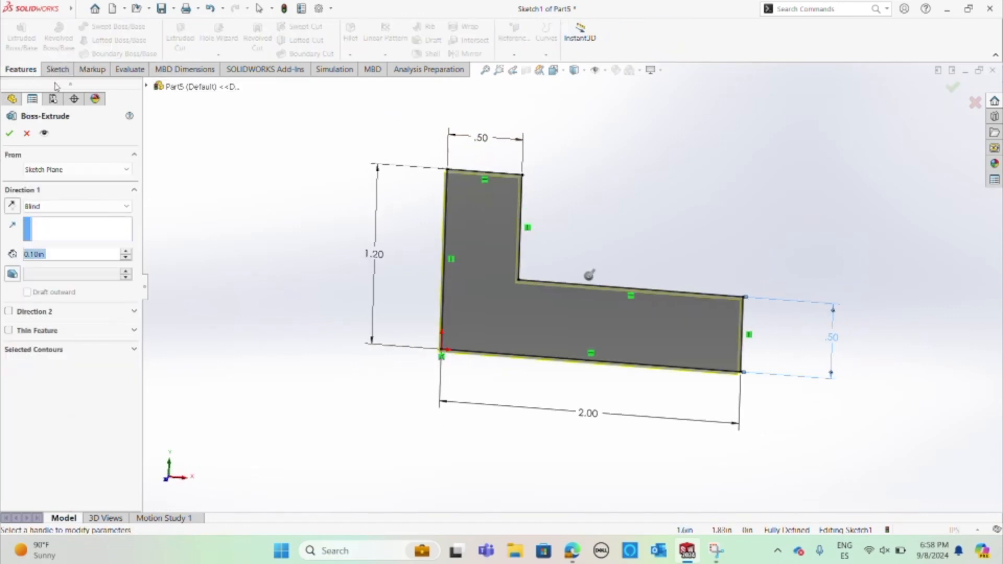
left_click(11, 207)
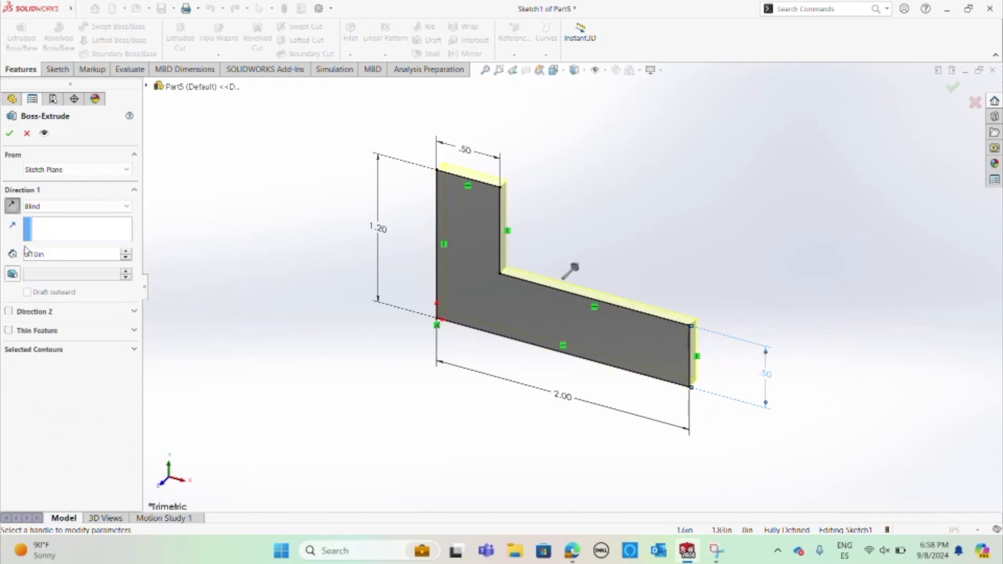
type("1.5")
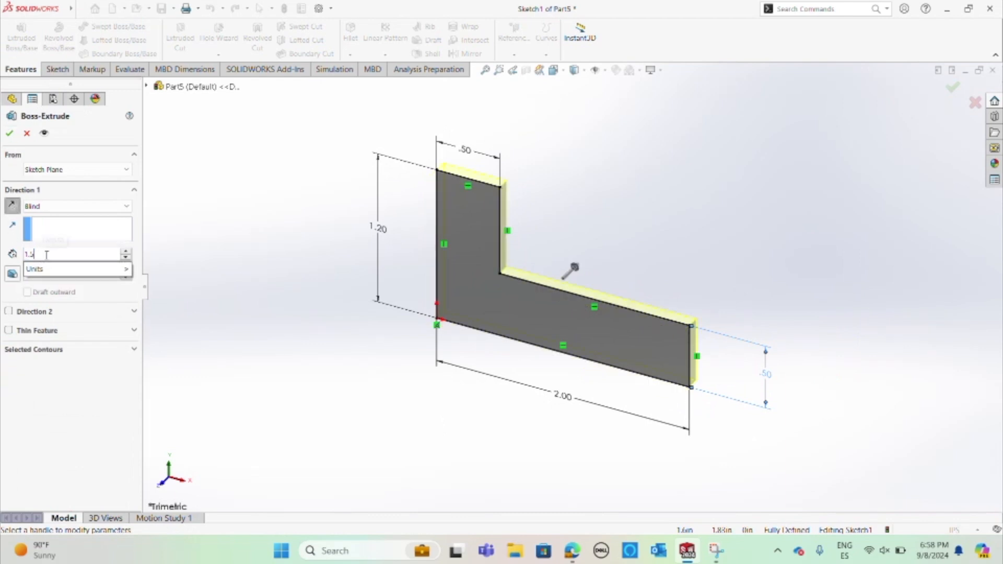
key("Return")
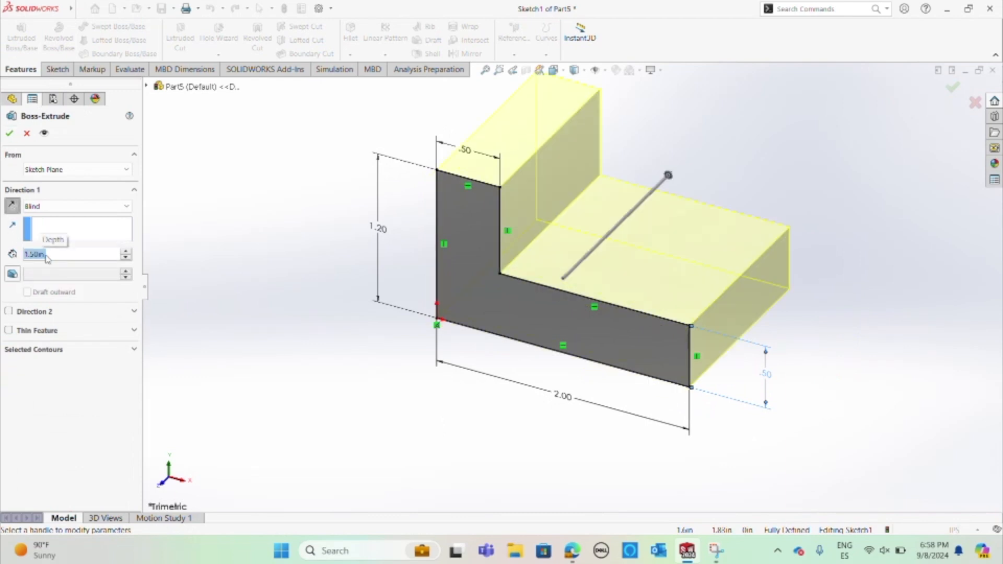
left_click(10, 133)
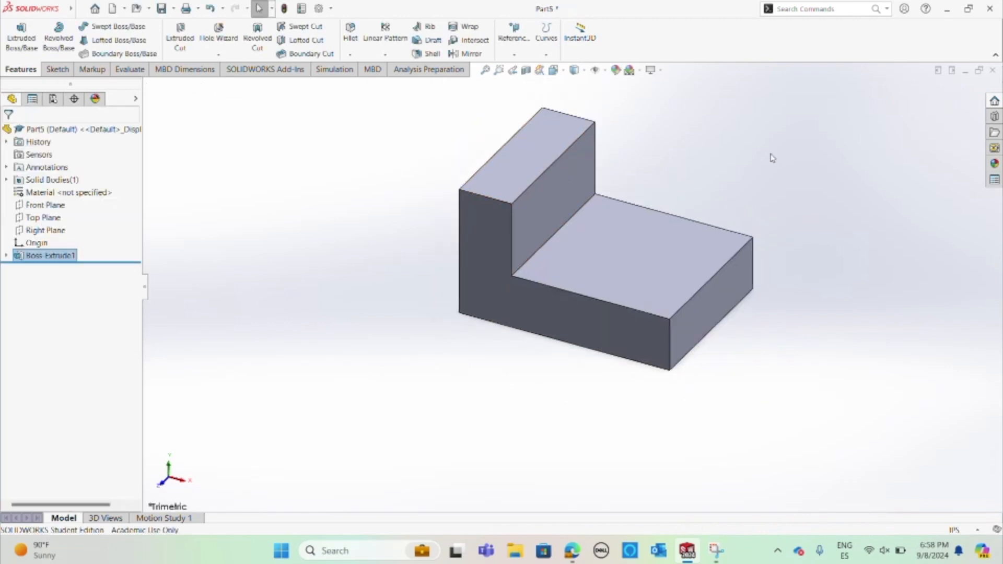
Step: On the top face of the upright, sketch a corner rectangle from the origin across the face's full width, about 0.48 in long
scroll(713, 136, "down", 2)
scroll(637, 117, "up", 2)
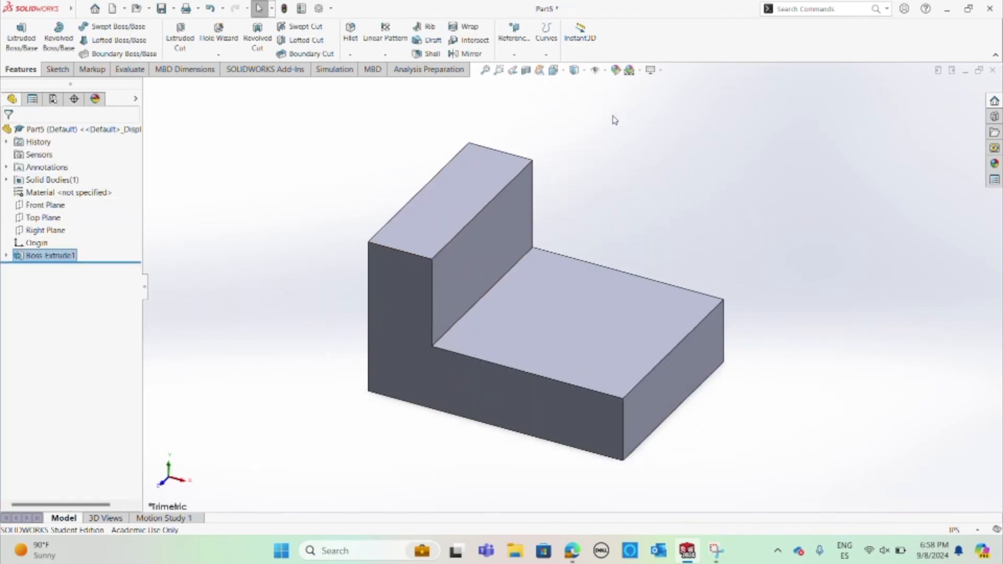
left_click(57, 69)
left_click(21, 40)
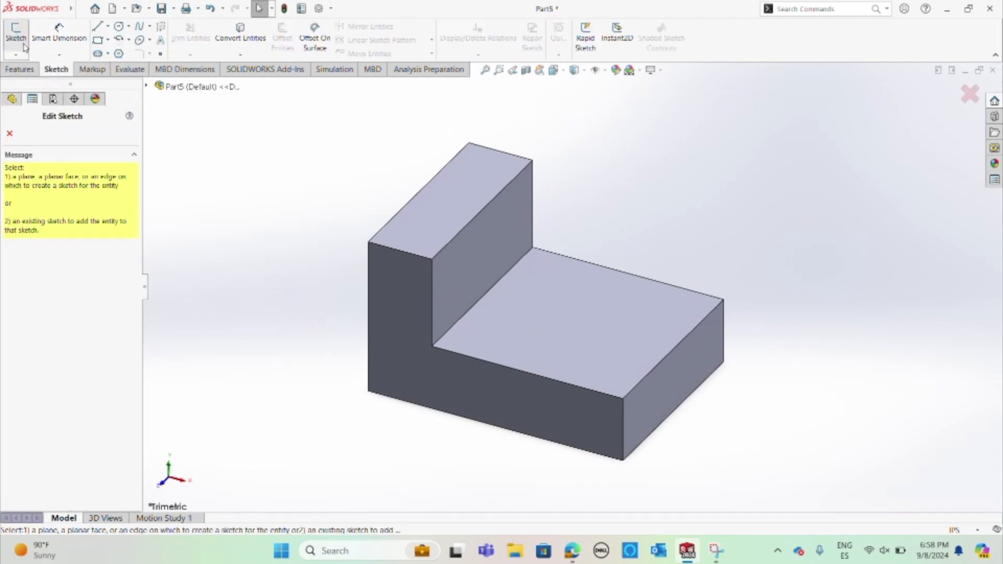
left_click(420, 225)
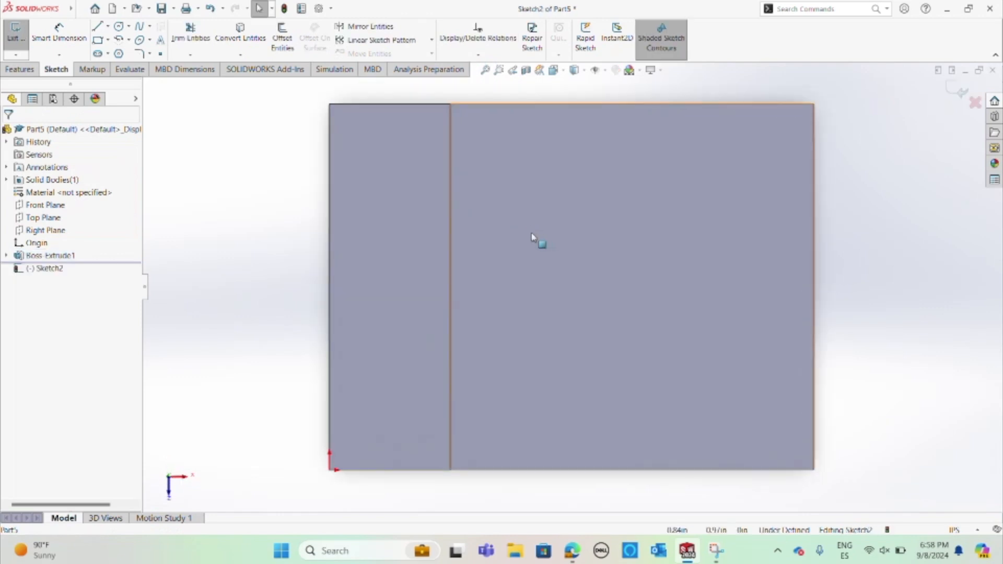
left_click(100, 41)
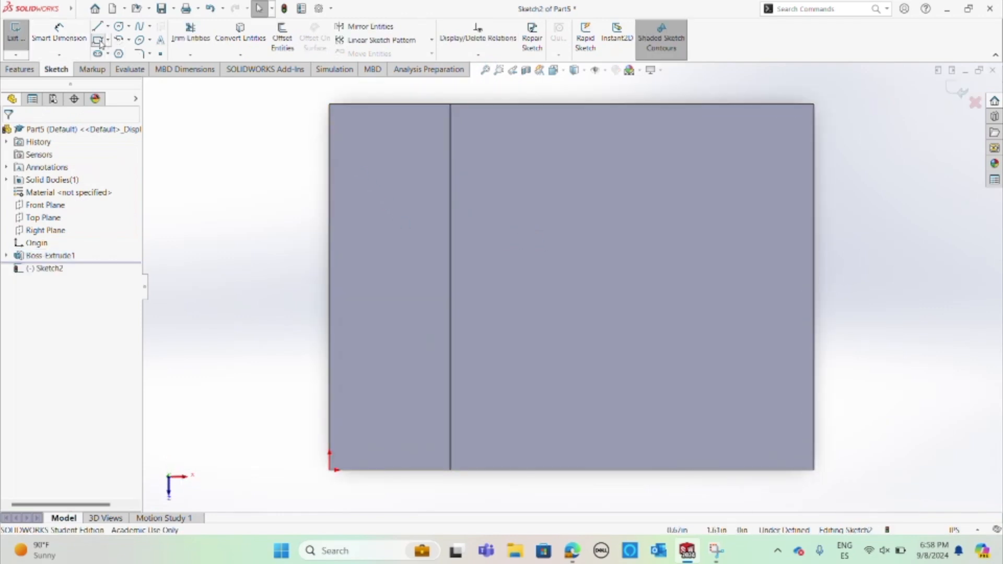
left_click(331, 469)
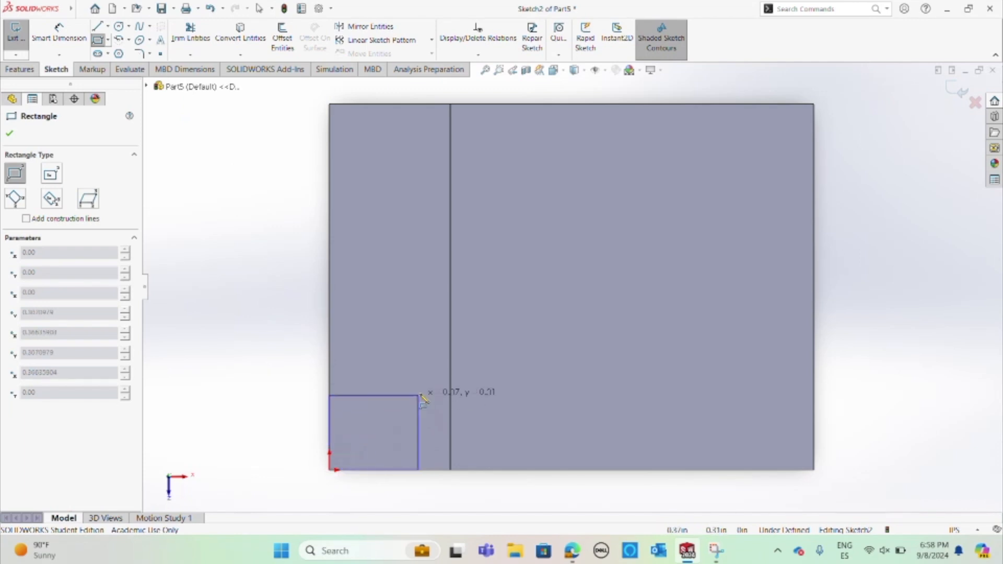
left_click(451, 358)
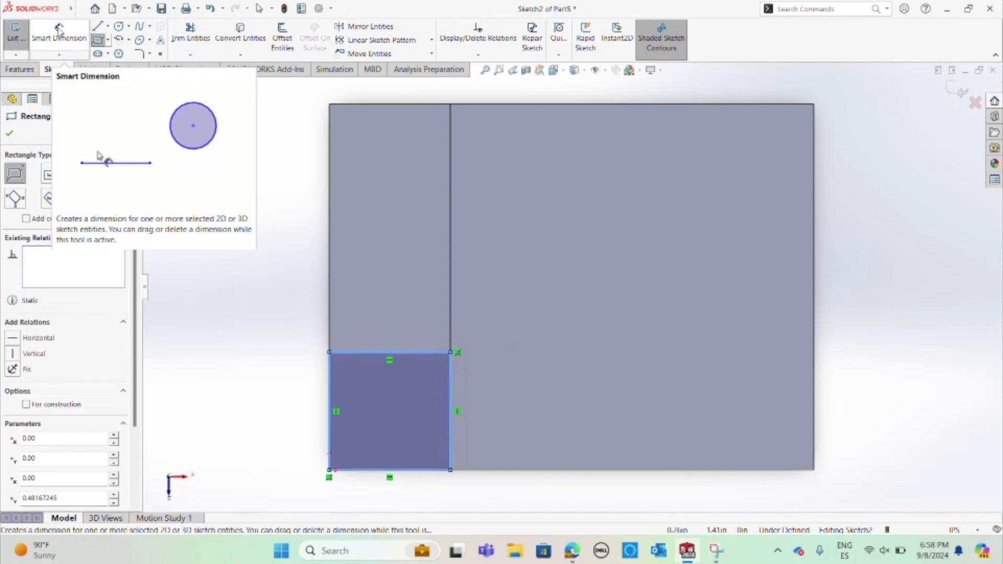
Step: Dimension the rectangle's vertical side to 0.5 in
left_click(70, 50)
left_click(330, 408)
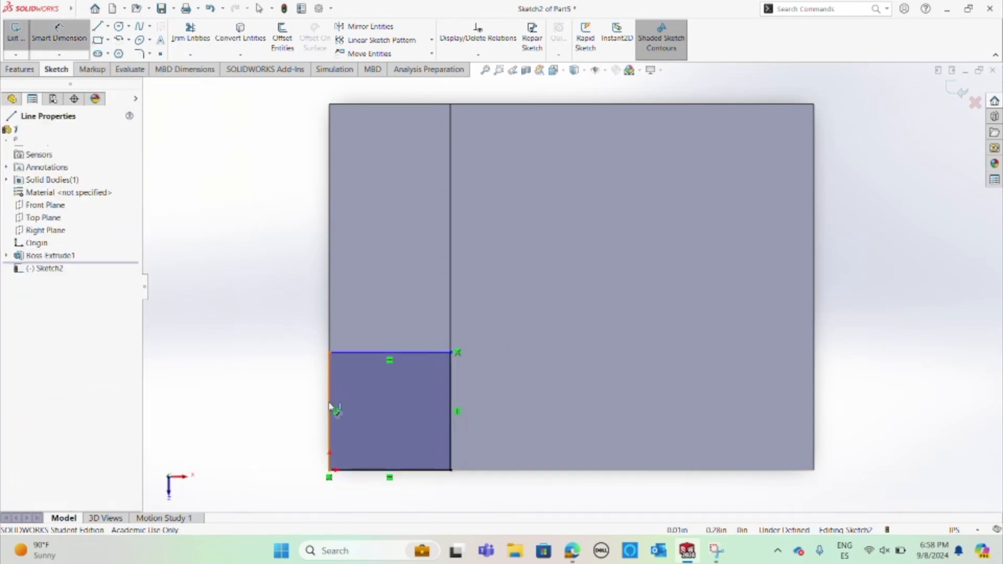
left_click(264, 413)
type("0")
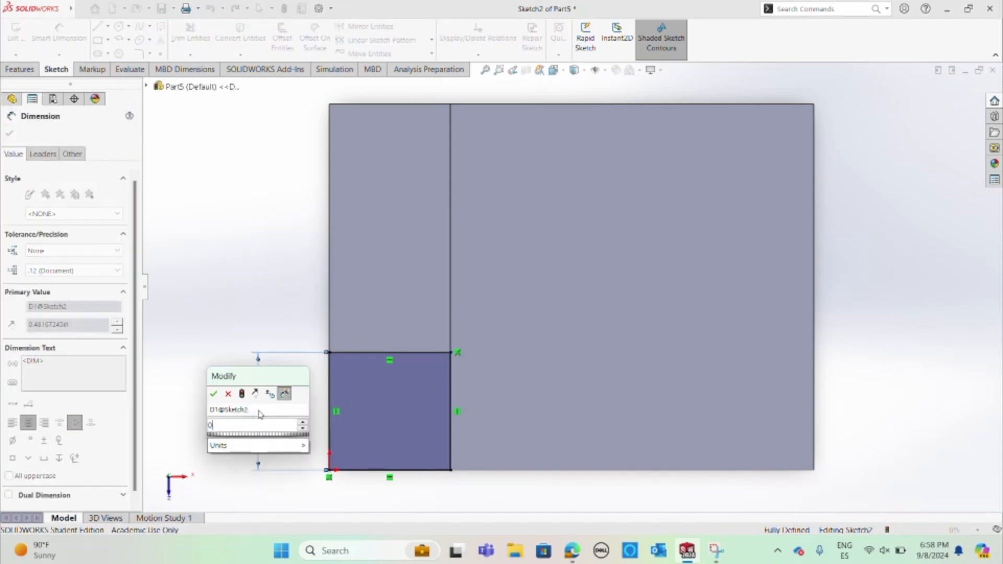
type(".5")
key("Return")
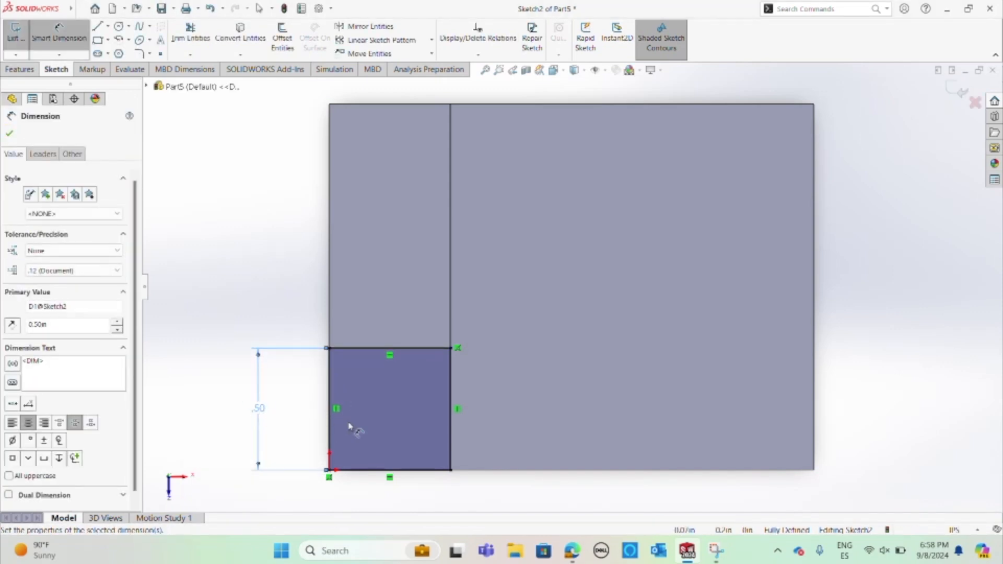
Step: Try to dimension the rectangle's horizontal edge along the front of the part
scroll(442, 442, "down", 1)
scroll(441, 440, "up", 1)
left_click(425, 439)
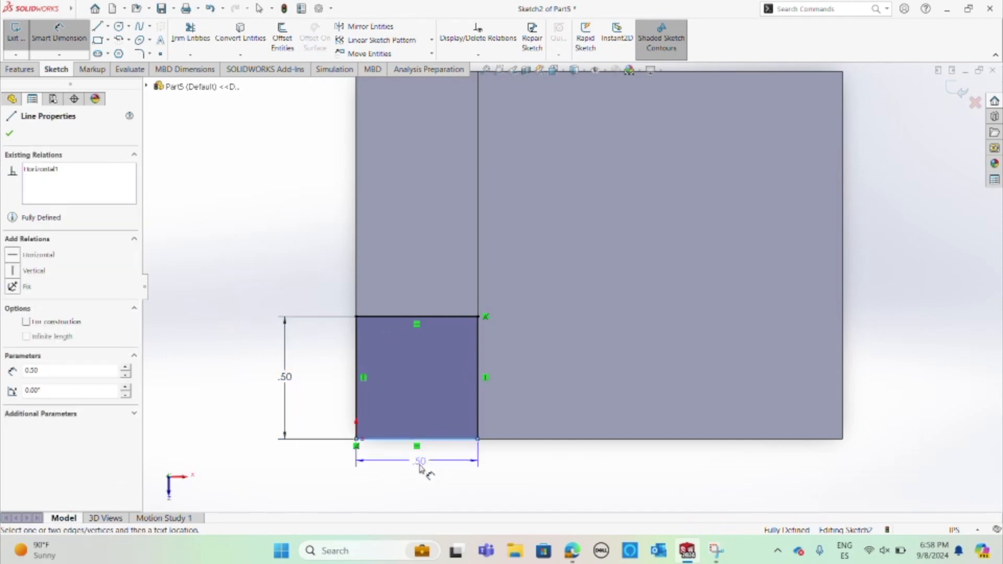
left_click(409, 484)
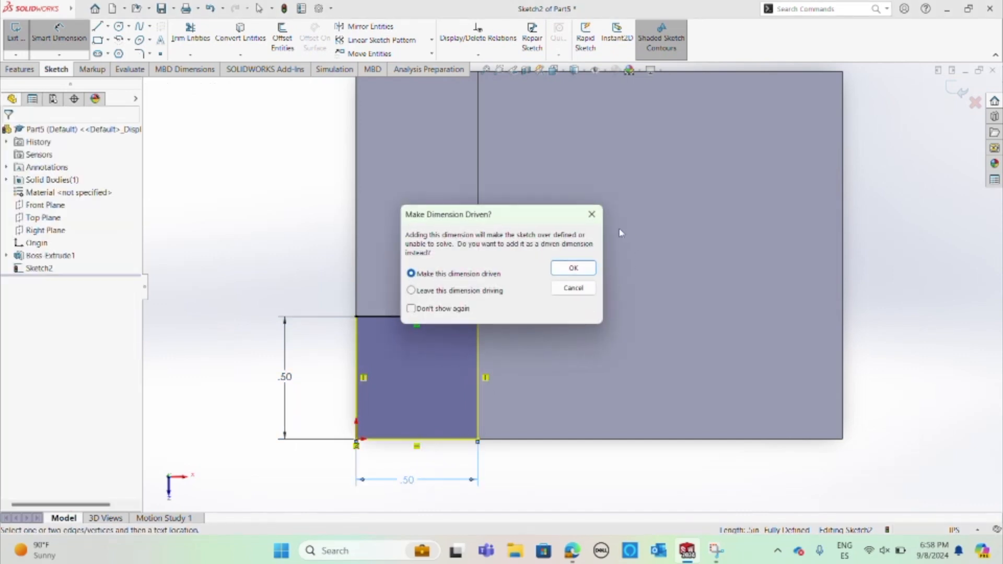
left_click(591, 214)
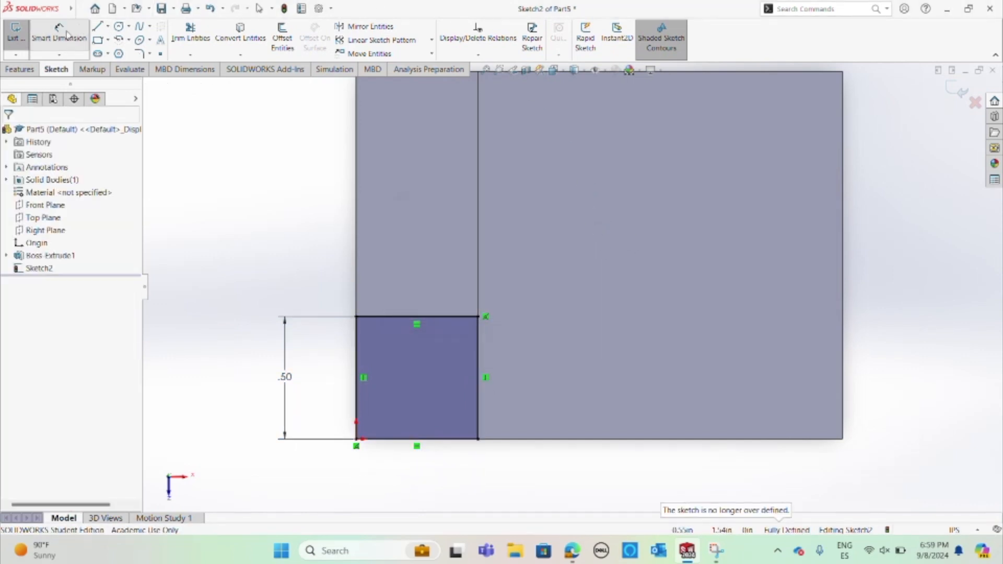
Step: Cut the sketched rectangle 0.2 in deep into the upright as a blind extruded cut
left_click(21, 69)
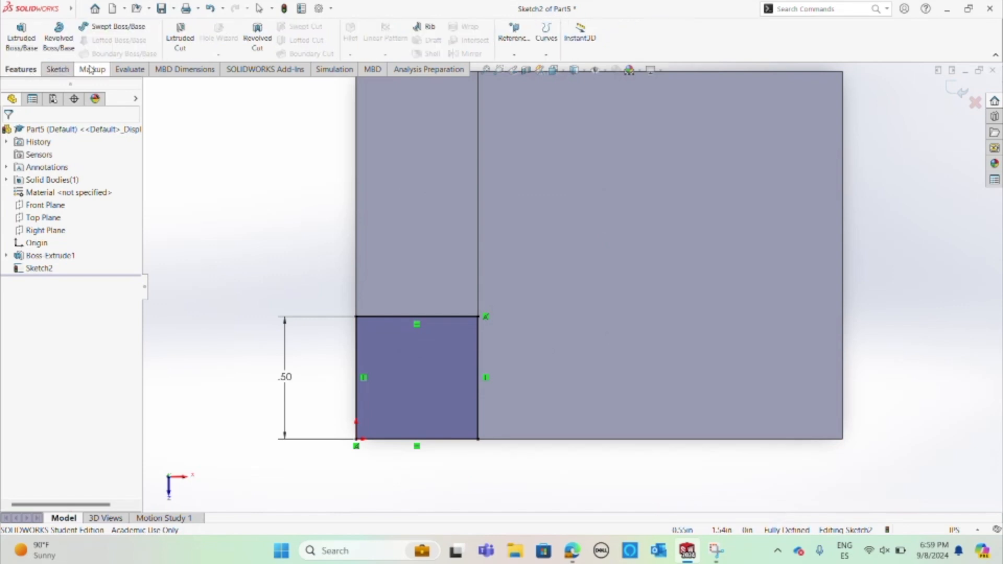
left_click(181, 39)
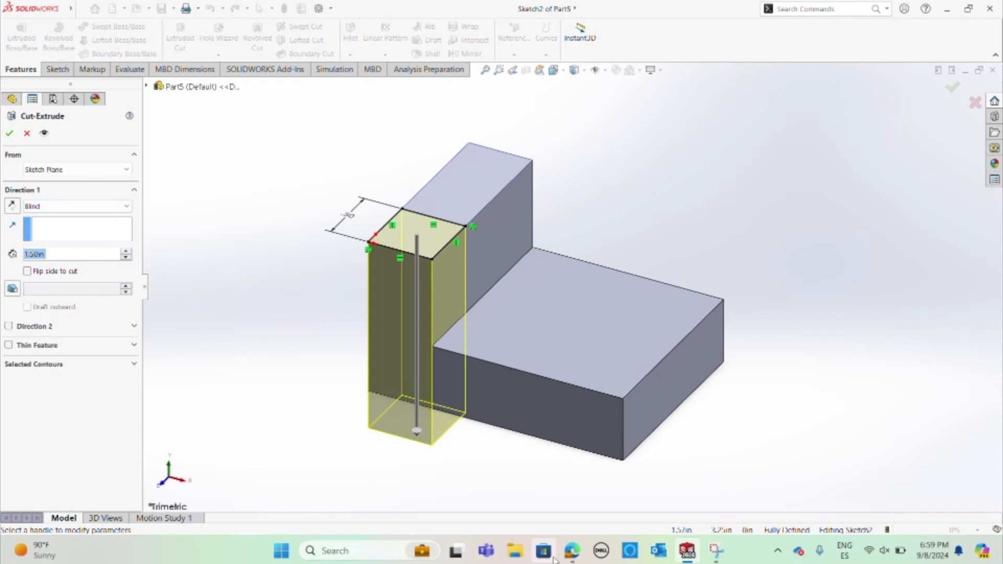
mouse_move(573, 555)
mouse_move(585, 512)
type("0.2")
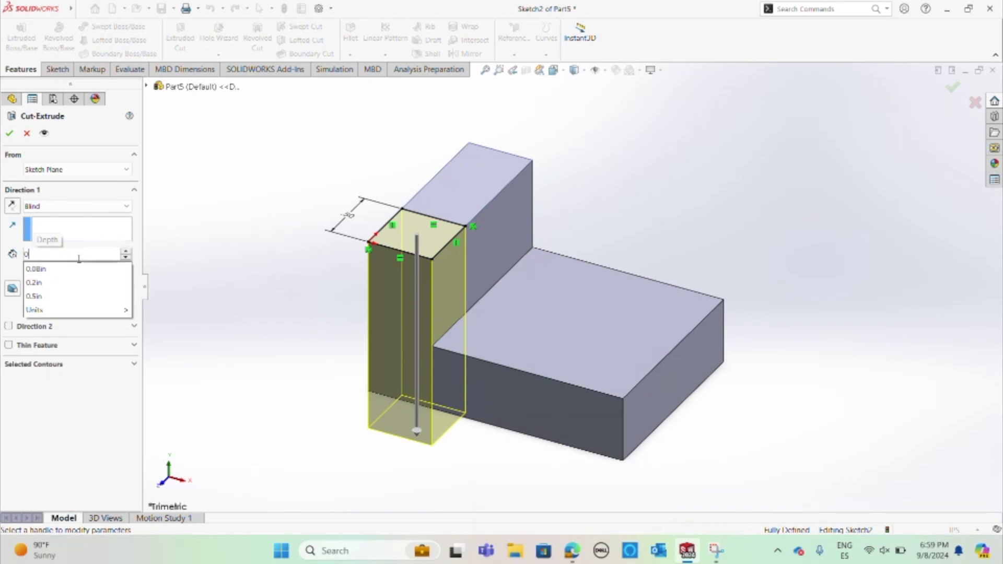
key("Return")
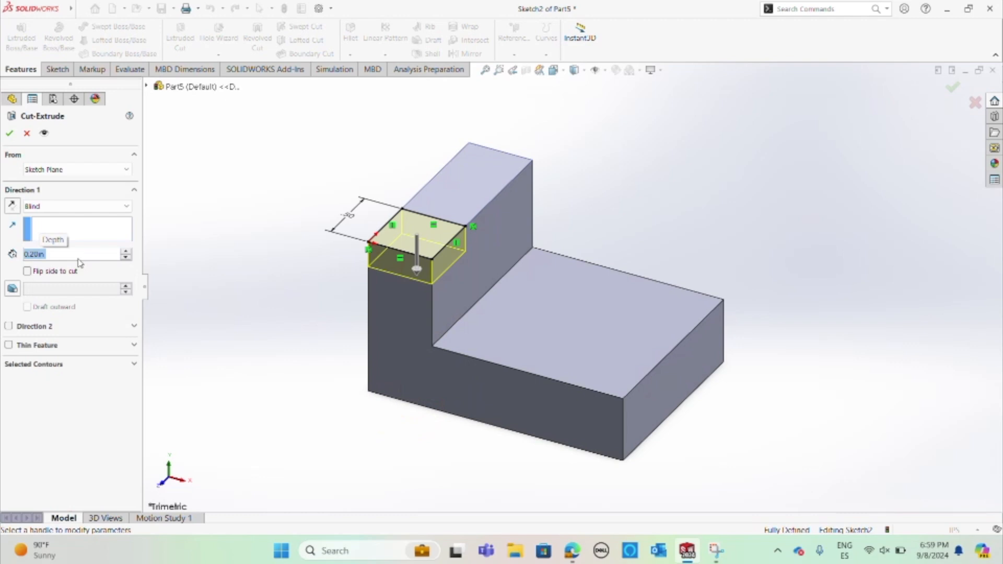
left_click(9, 134)
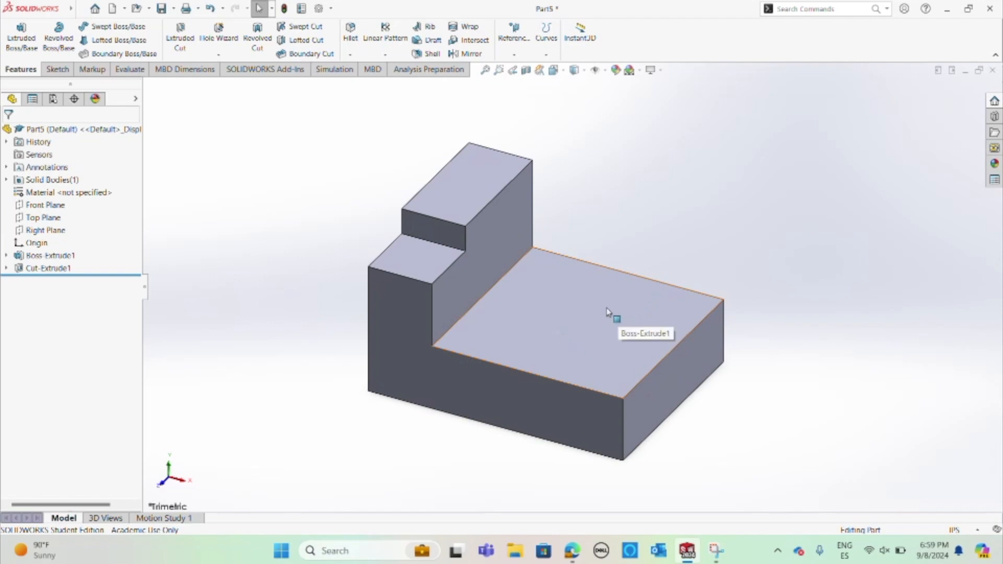
Step: On the base's upper face, sketch a corner rectangle about 0.48 in by 1.08 in from the front corner farthest from the upright
left_click(603, 335)
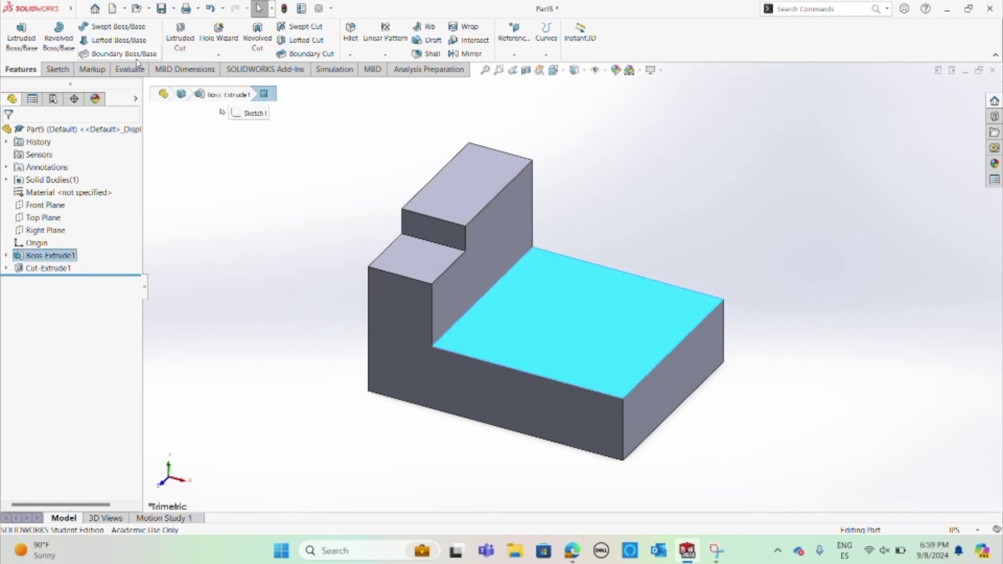
left_click(48, 71)
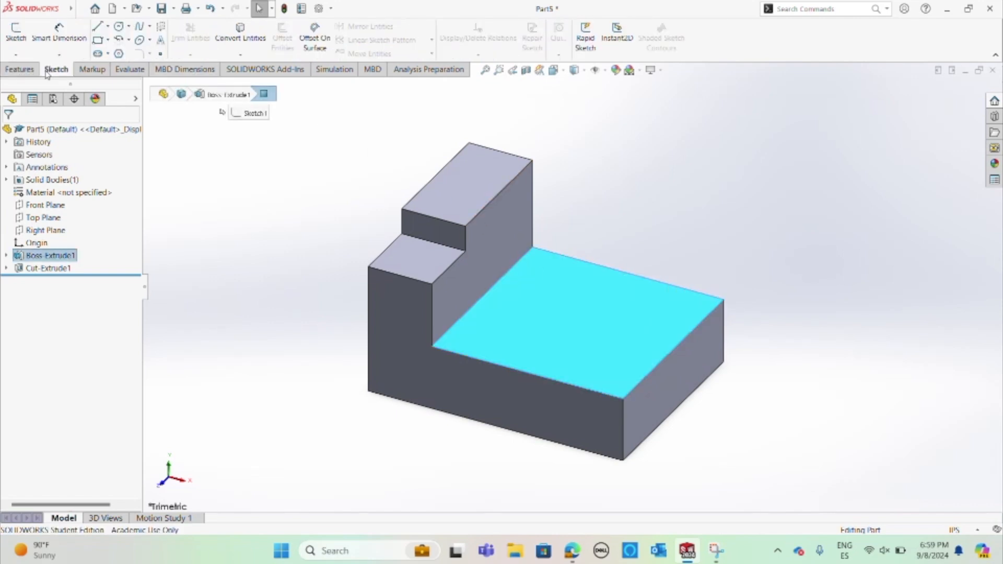
left_click(20, 41)
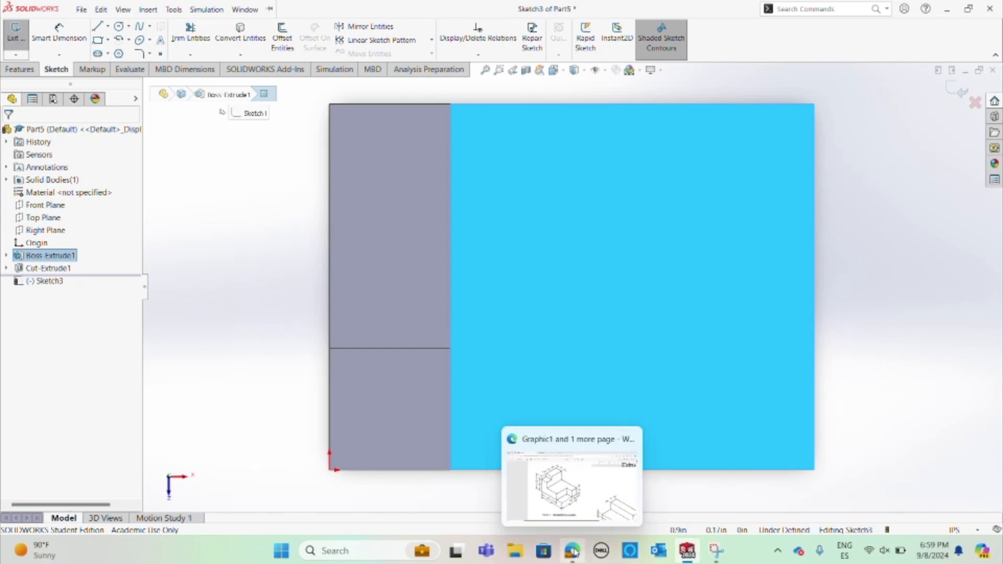
left_click(596, 497)
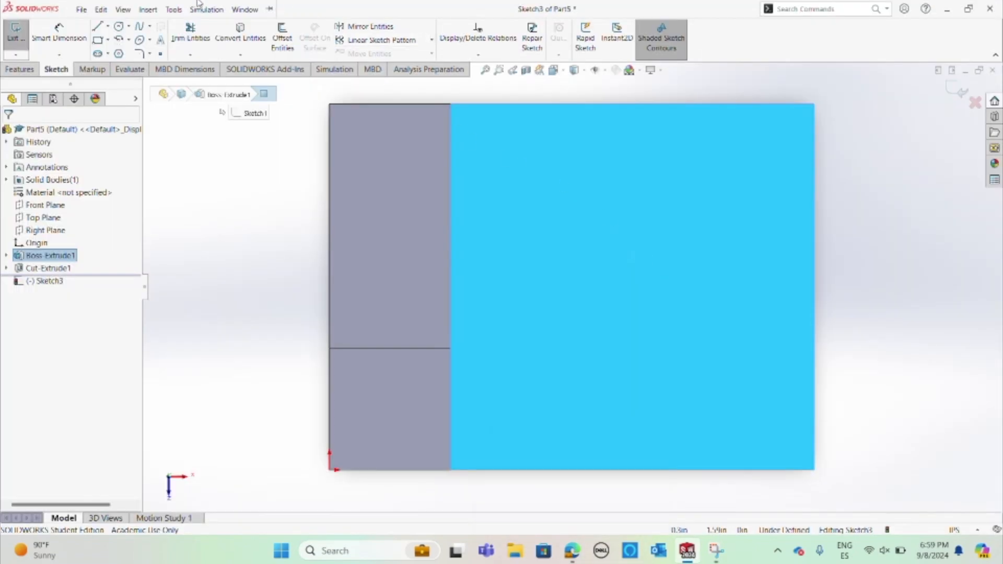
left_click(58, 339)
left_click(98, 40)
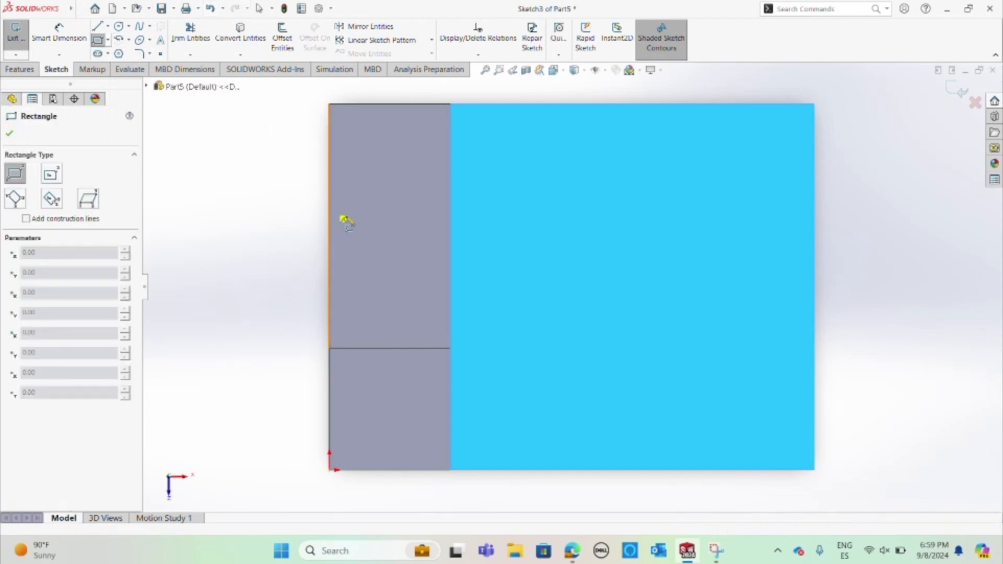
left_click(813, 470)
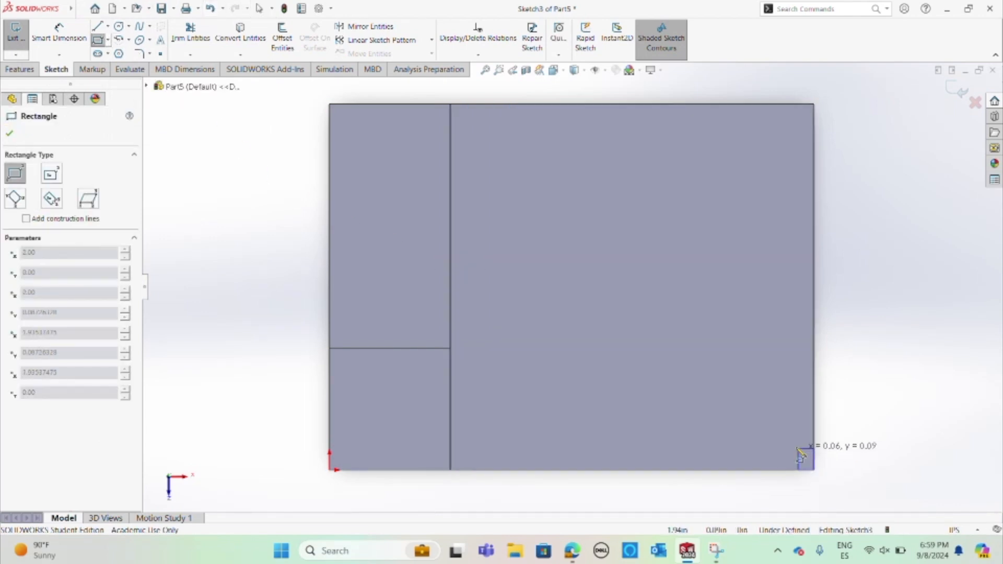
left_click(699, 208)
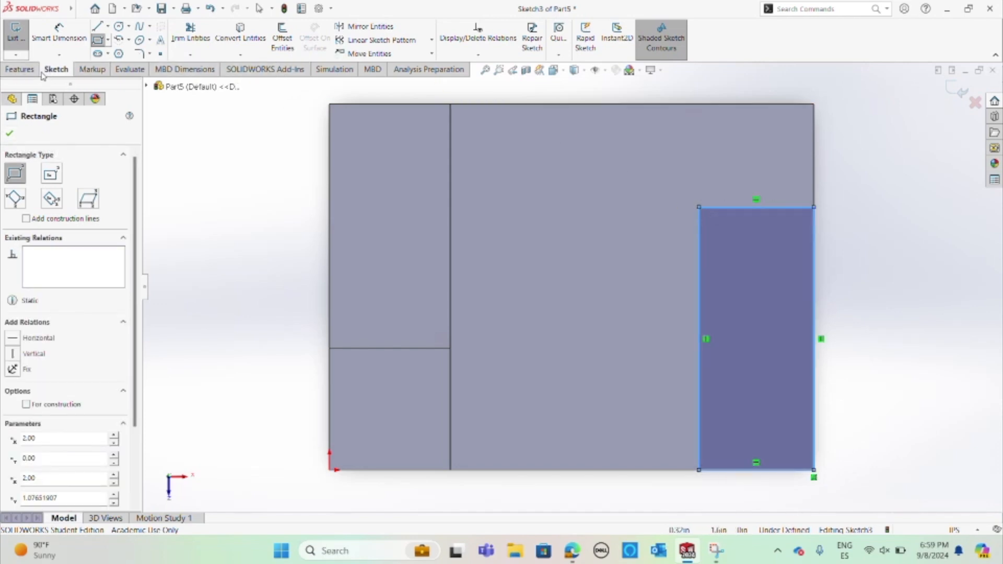
Step: Dimension the rectangle's vertical side to 1 in
left_click(59, 31)
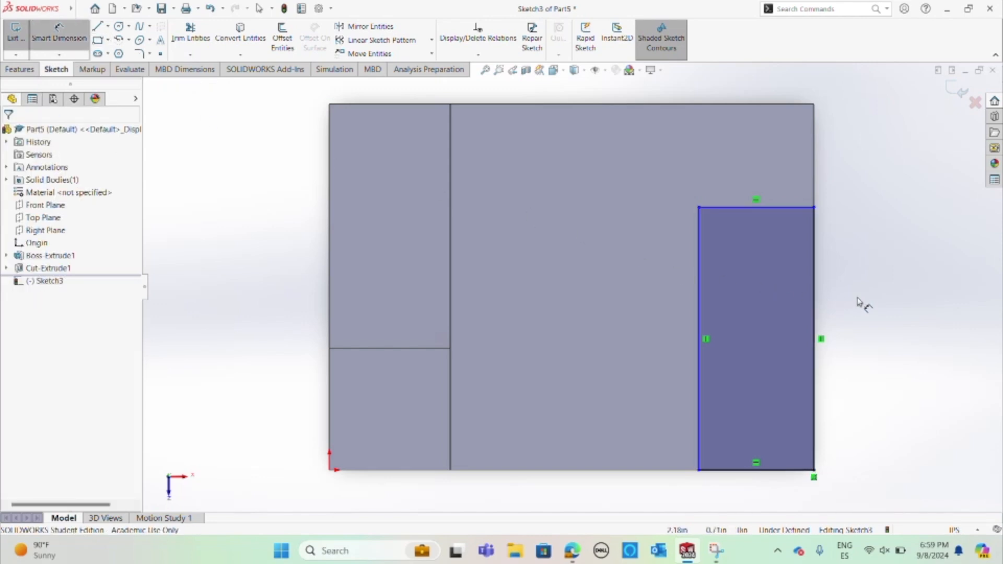
left_click(812, 297)
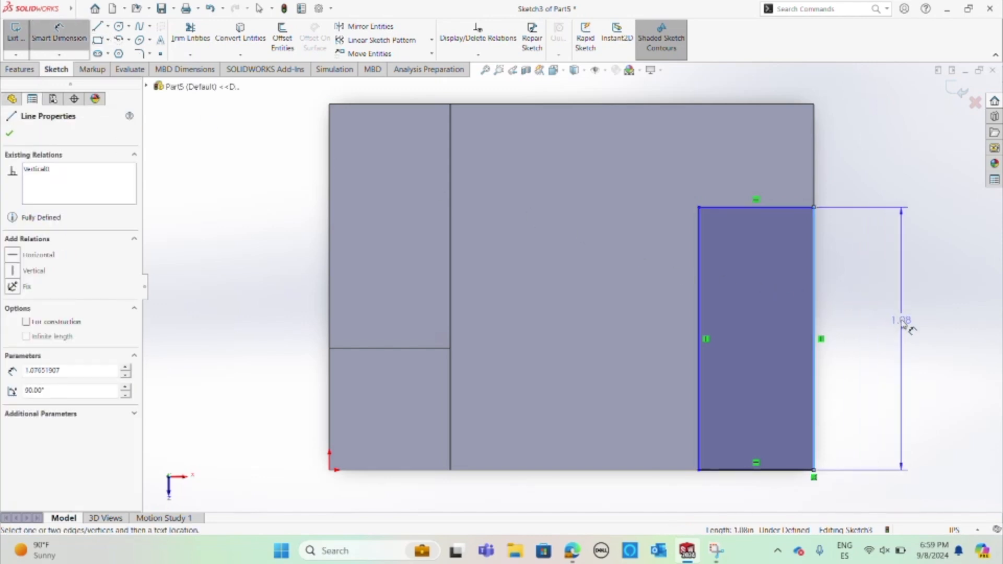
left_click(906, 325)
type("1")
key("Return")
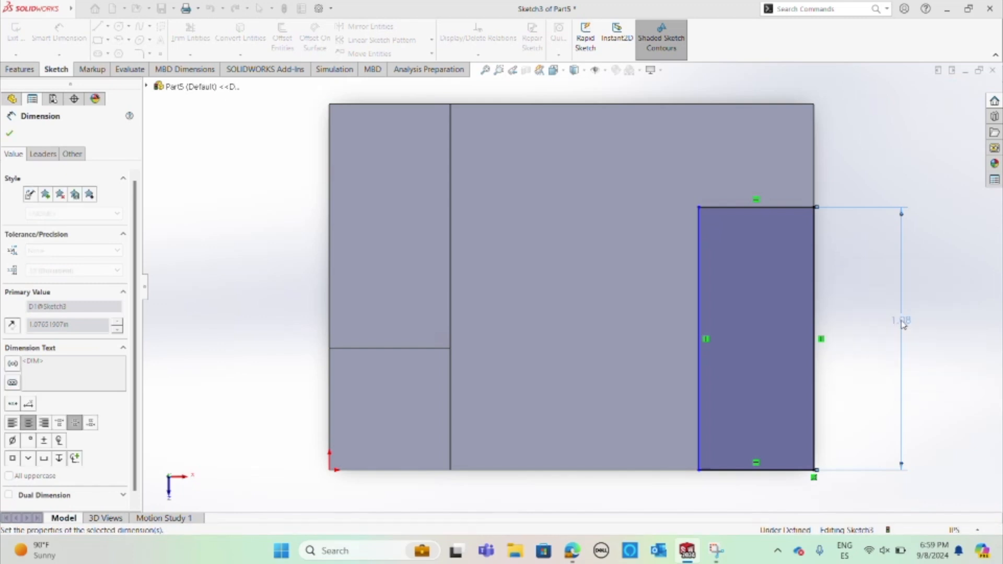
Step: Dimension the rectangle's horizontal side along the part's front edge to 0.5 in
left_click(761, 473)
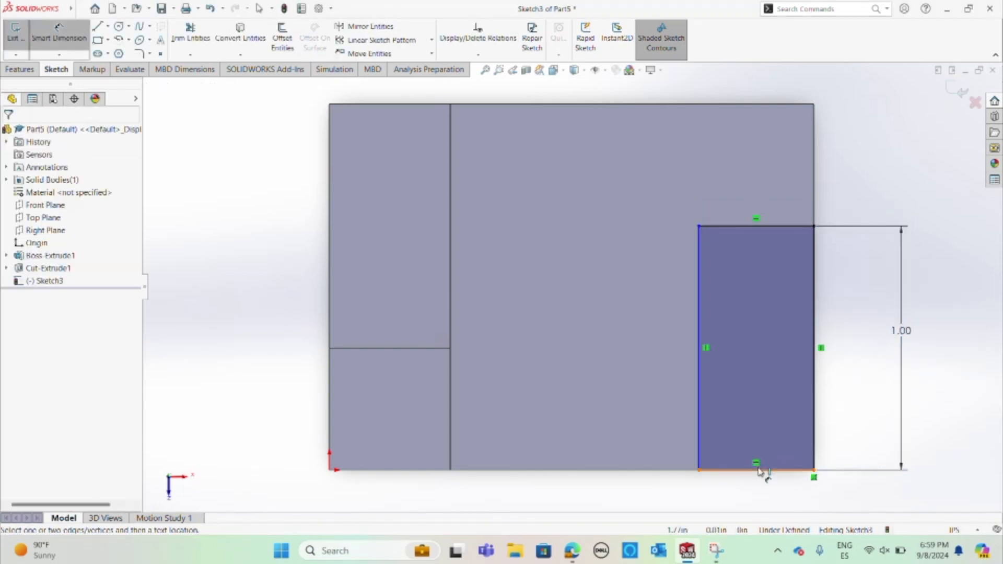
left_click(766, 471)
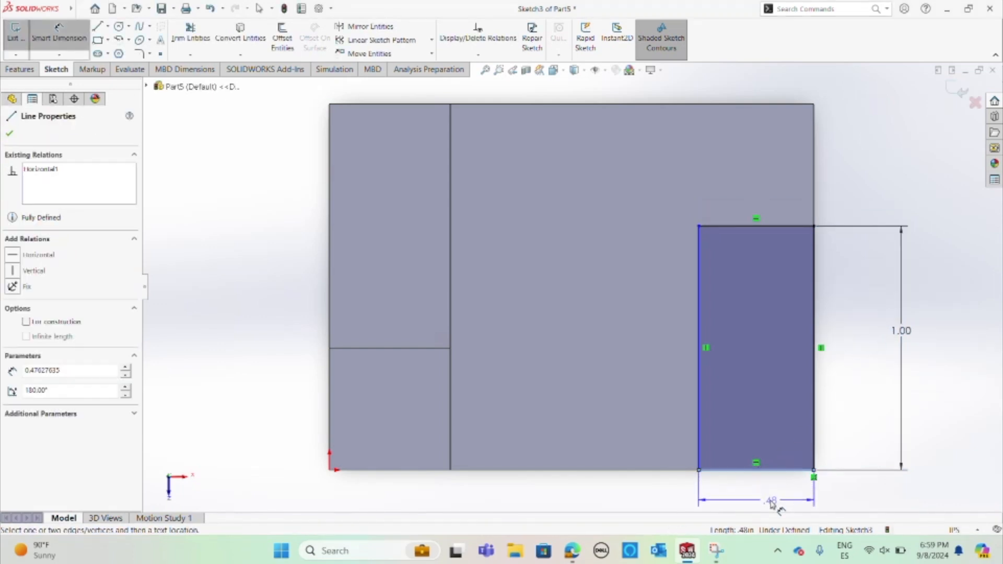
left_click(758, 499)
type(".5")
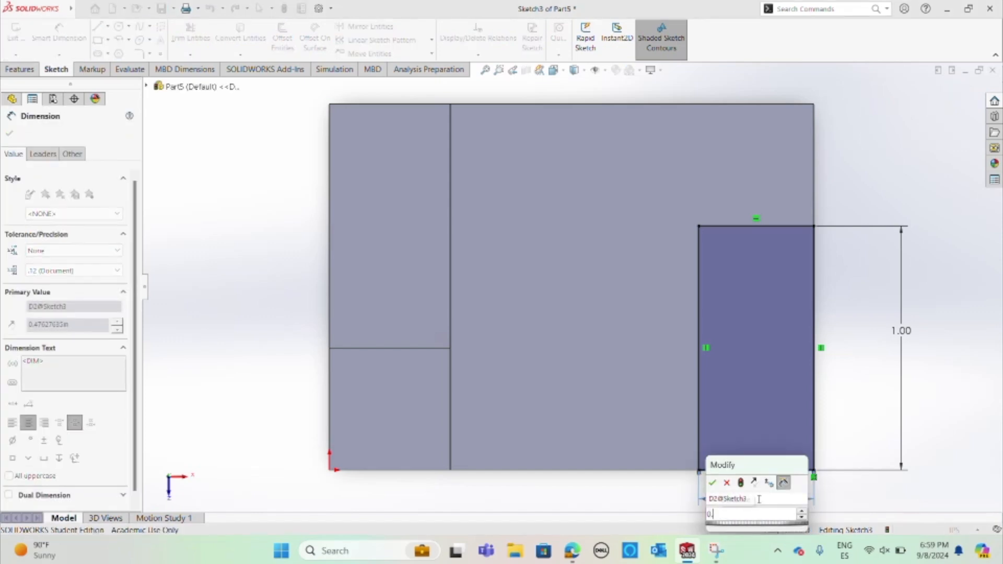
key("Return")
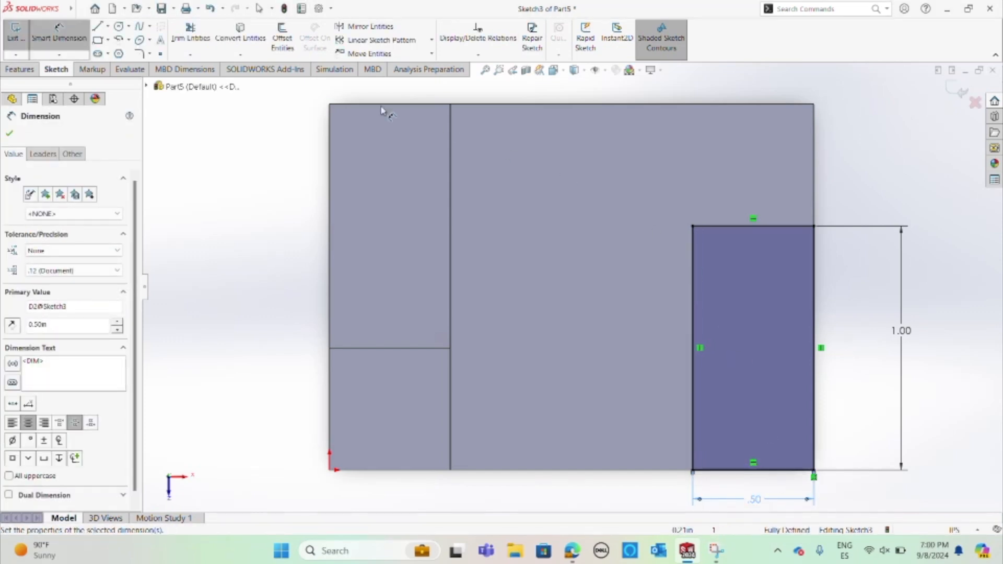
Step: Cut the sketched rectangle out of the base's corner as a Through All extruded cut
left_click(20, 70)
left_click(180, 38)
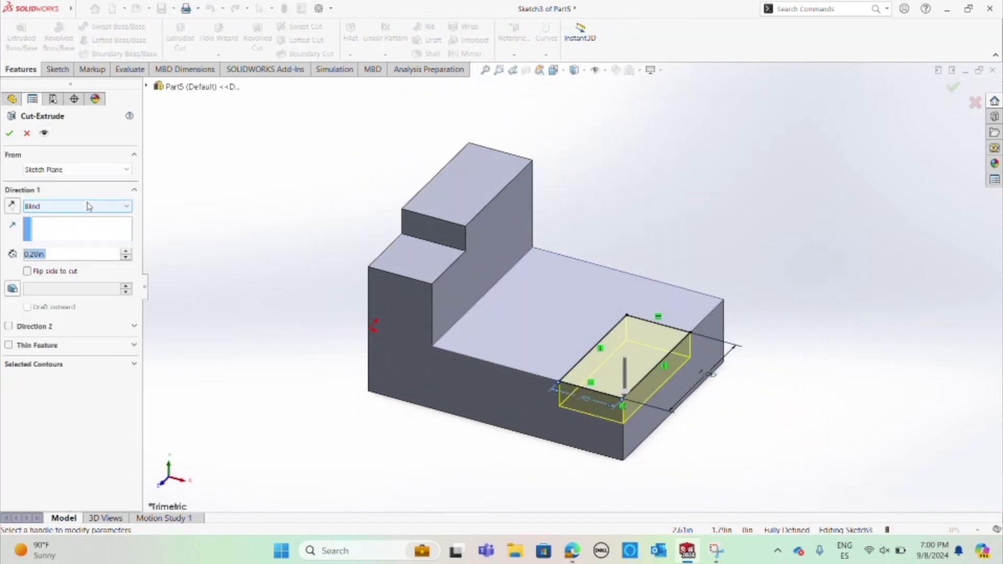
left_click(87, 206)
left_click(89, 224)
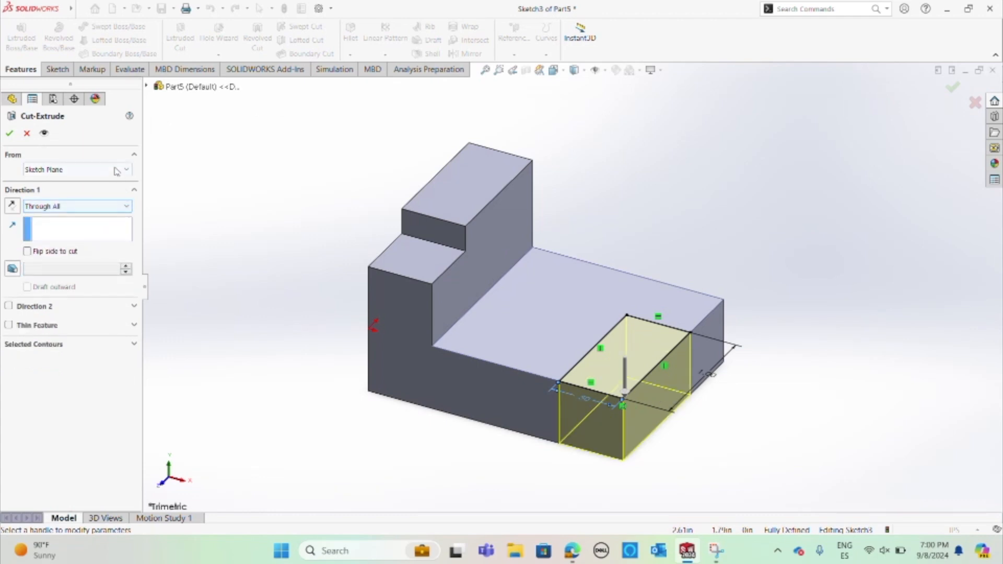
left_click(9, 134)
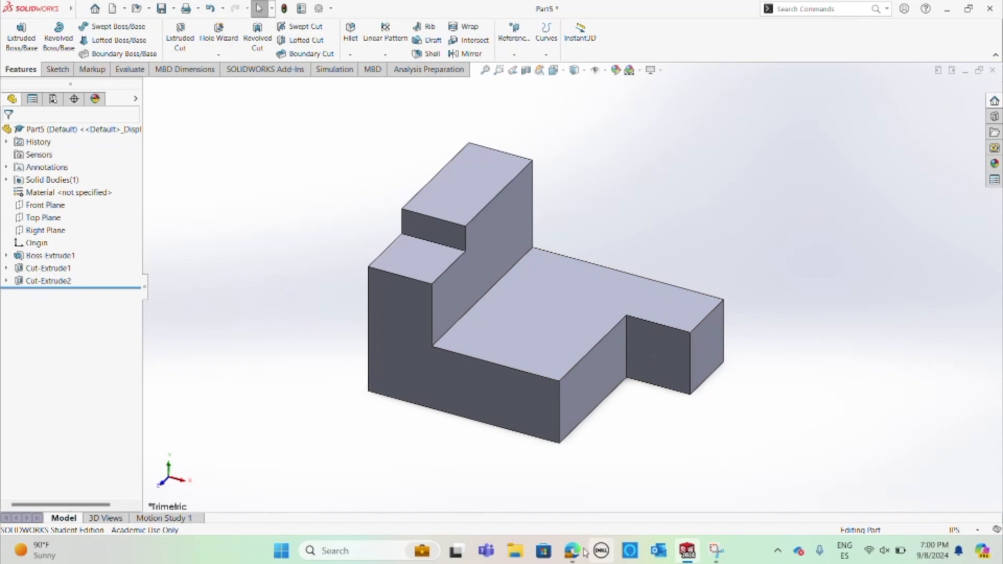
Step: Check the reference drawing in the browser and show the part in isometric view for comparison
mouse_move(572, 549)
left_click(579, 507)
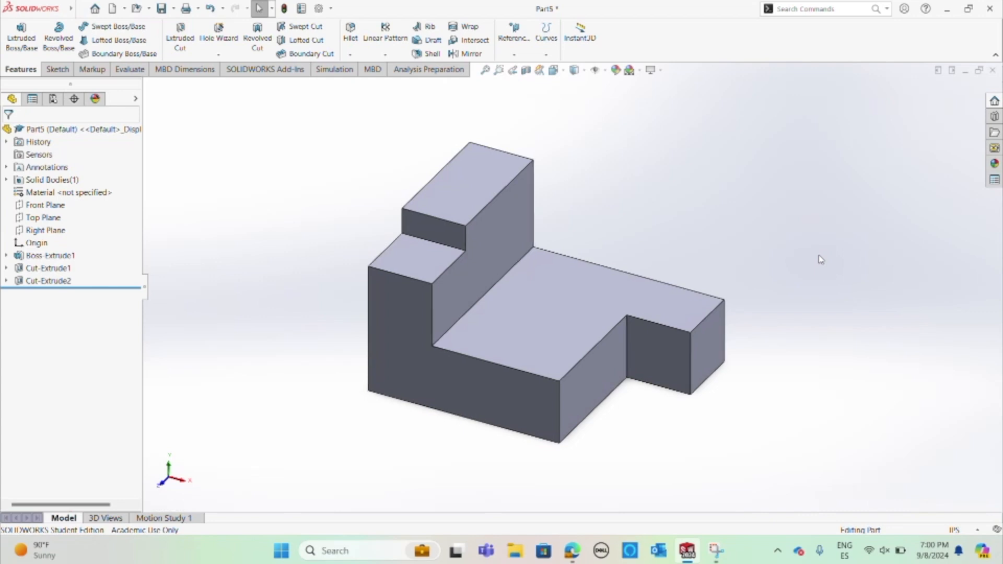
key("ctrl+7")
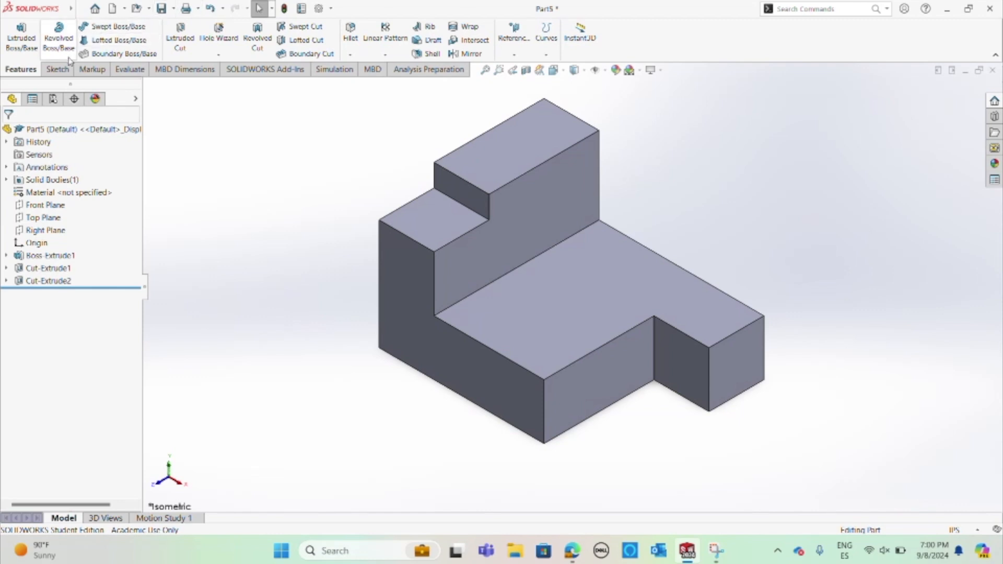
Step: Evaluate the part's mass properties and examine its mass and volume
left_click(129, 71)
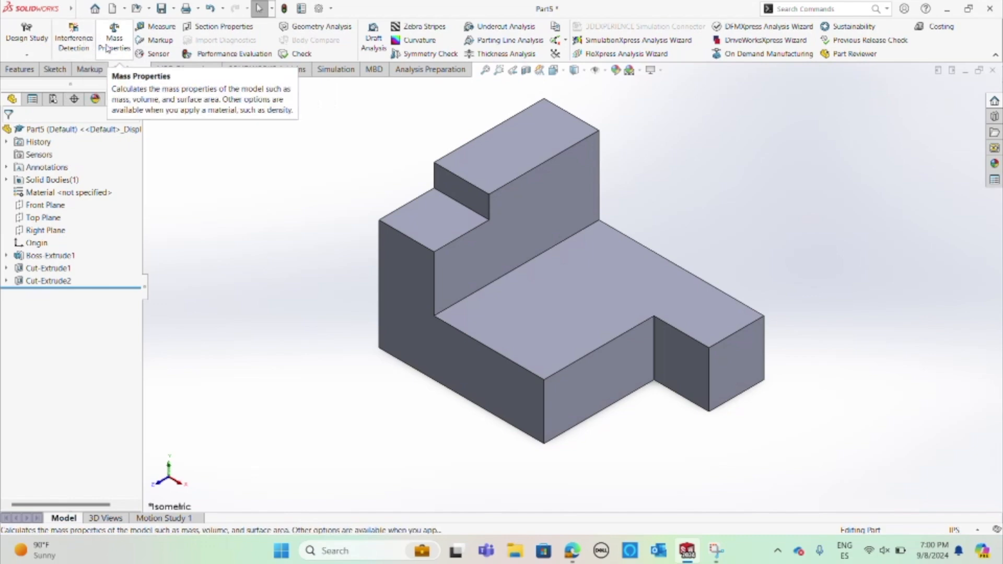
left_click(118, 44)
scroll(553, 284, "up", 3)
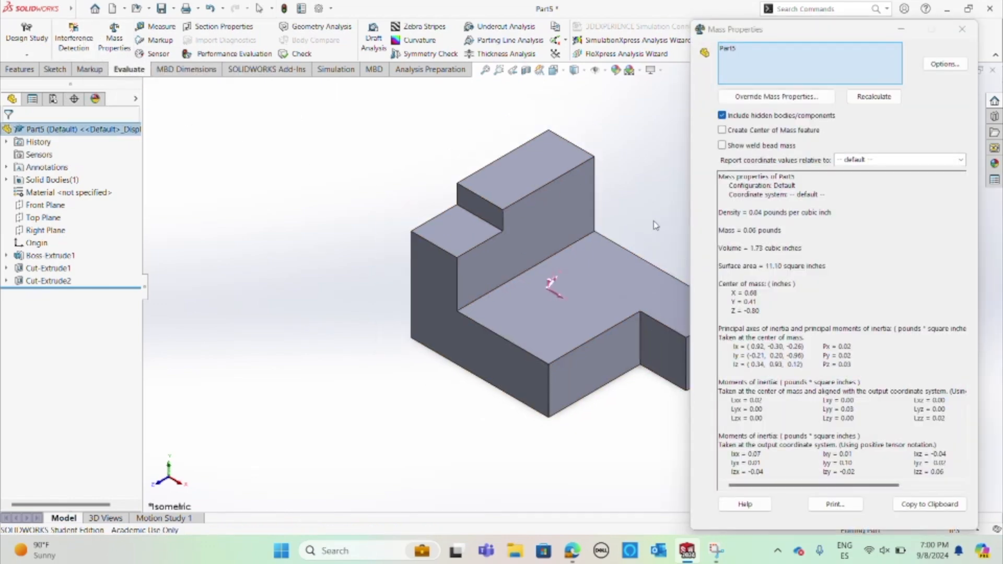
scroll(660, 221, "down", 2)
scroll(665, 230, "up", 2)
scroll(665, 251, "down", 1)
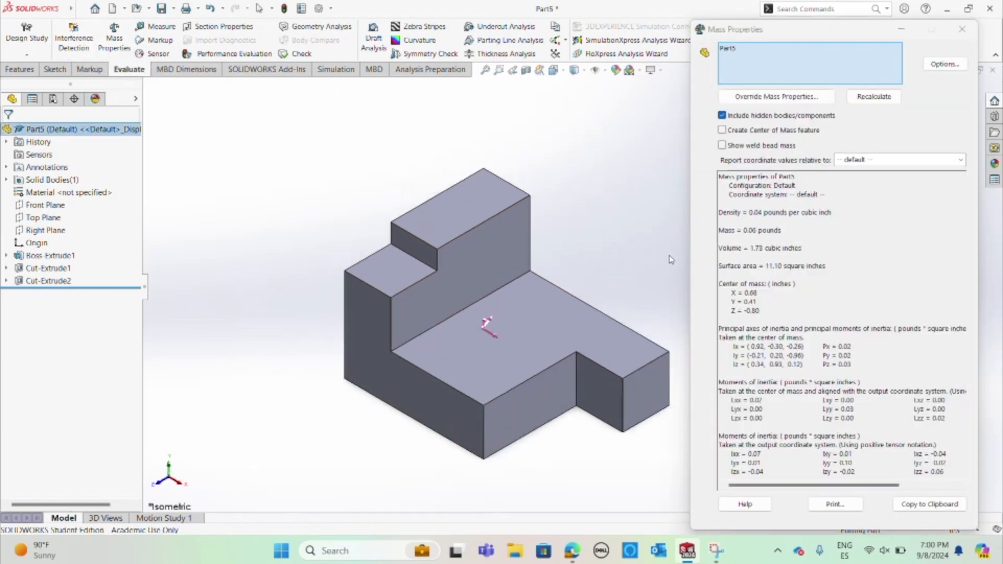
scroll(670, 260, "up", 1)
scroll(672, 261, "down", 1)
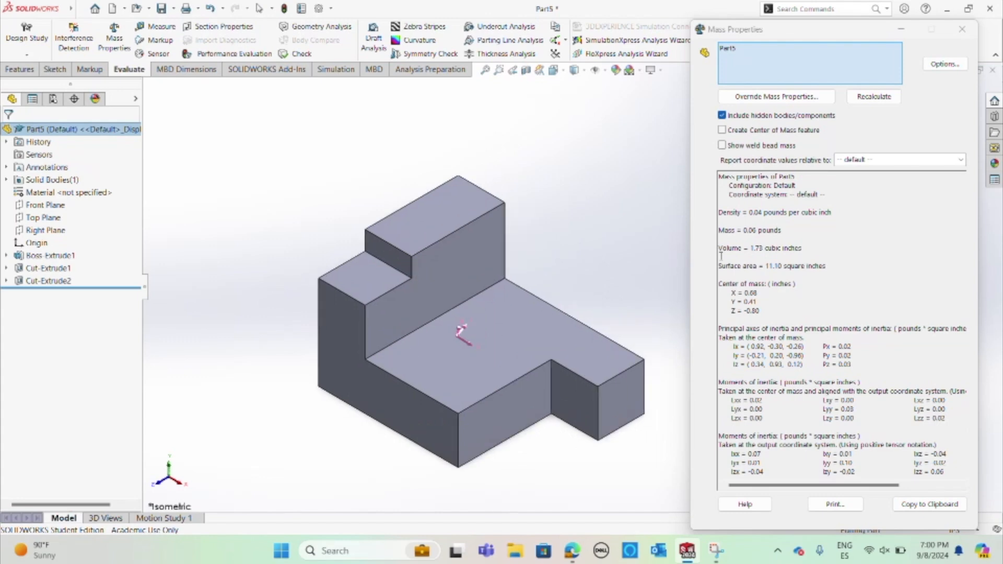
left_click_drag(783, 231, 736, 230)
left_click(840, 235)
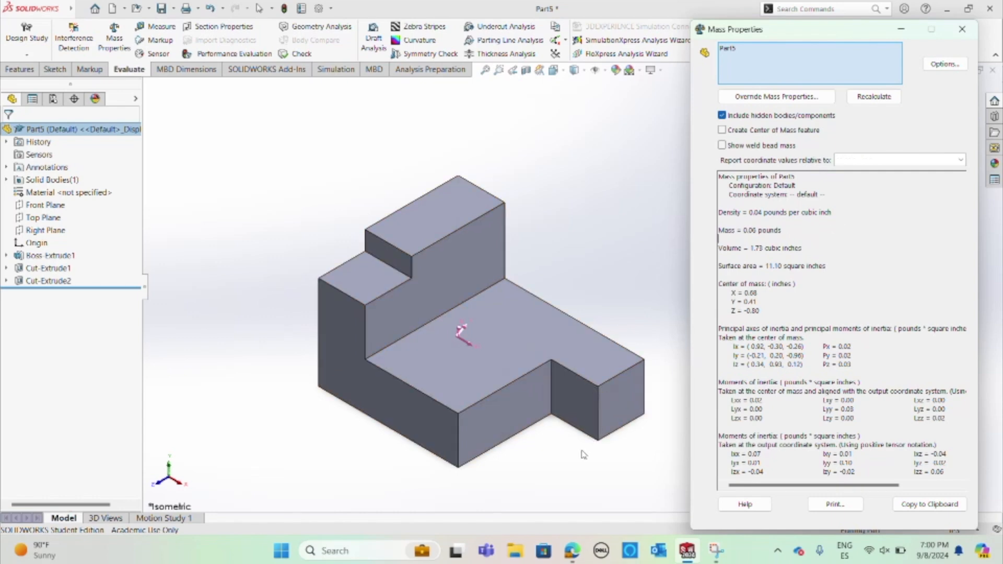
Step: Switch to the browser and compare the reference drawing's shape and dimensions with the part
mouse_move(572, 550)
left_click(597, 522)
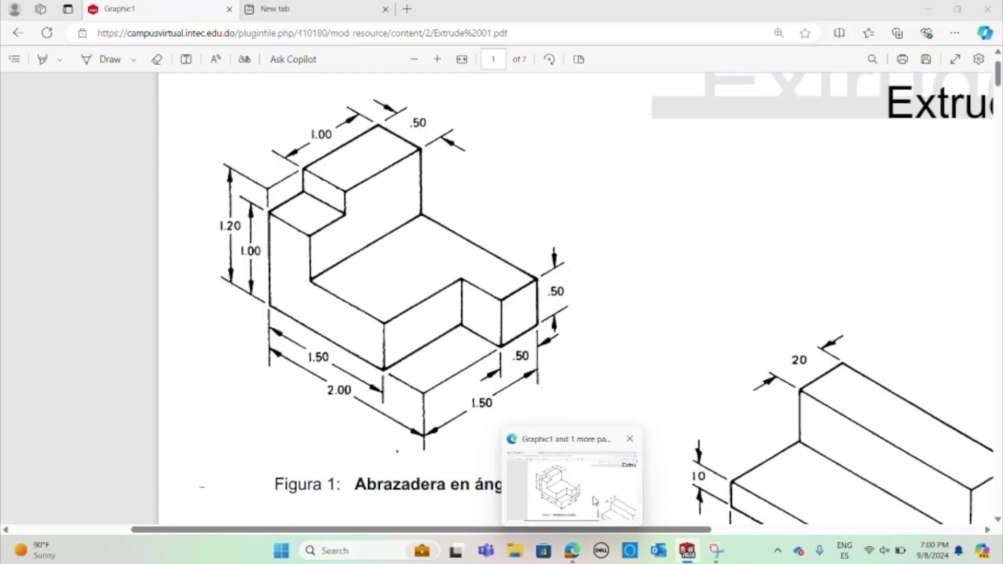